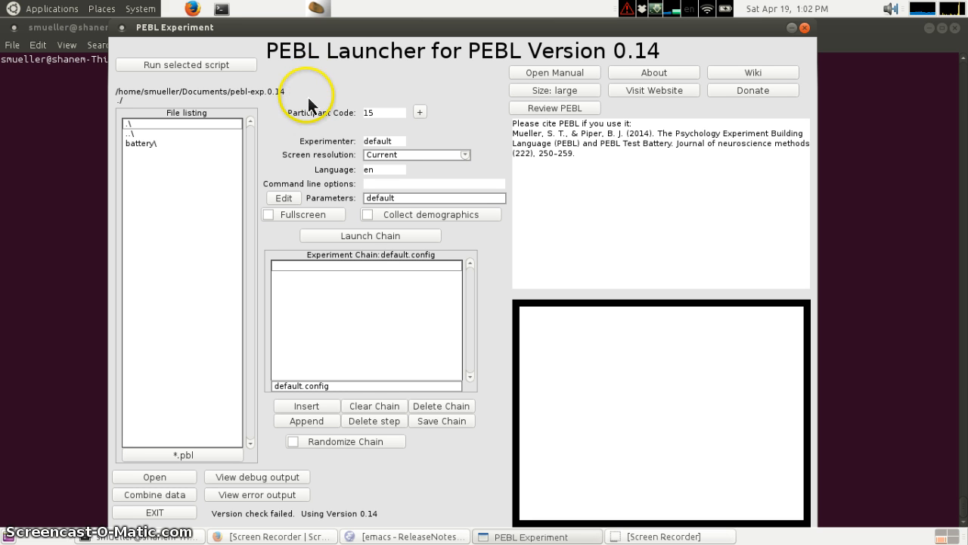
- Browse the battery folder's test subfolders, moving in and out of it and scrolling the listing
left_click(148, 143)
double_click(157, 143)
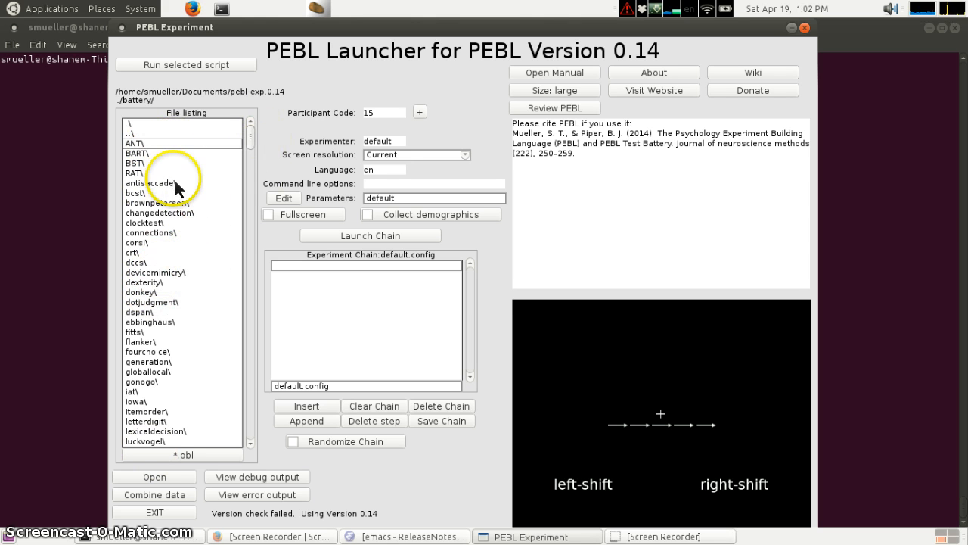
double_click(150, 132)
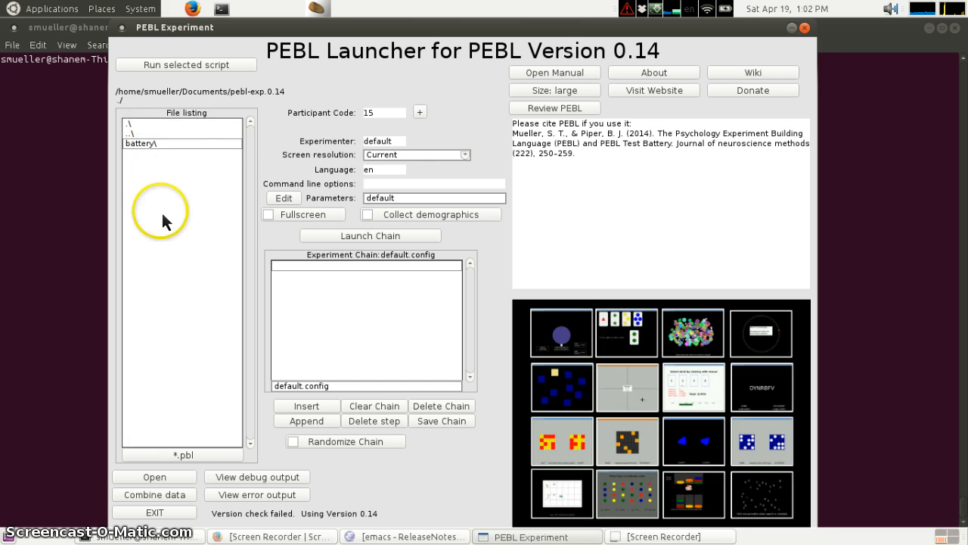
double_click(151, 145)
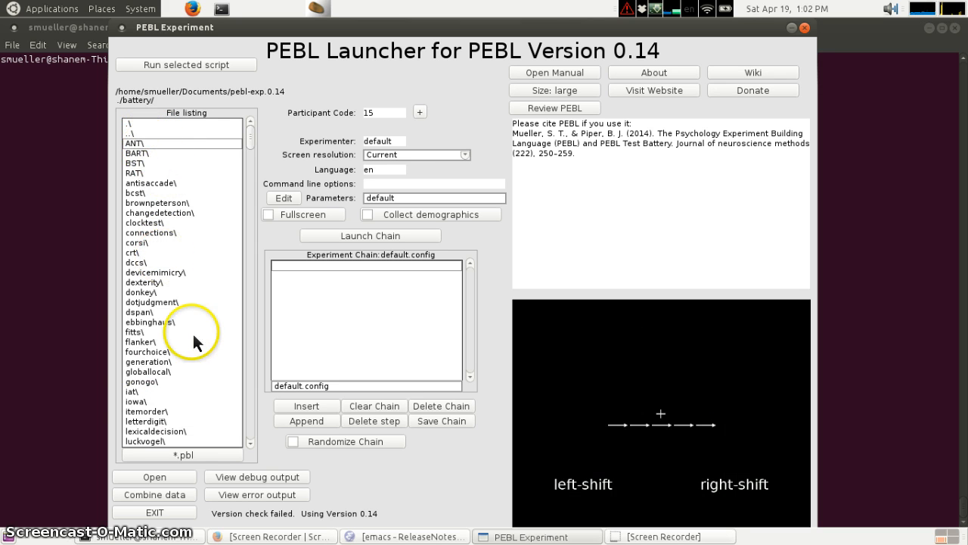
double_click(135, 134)
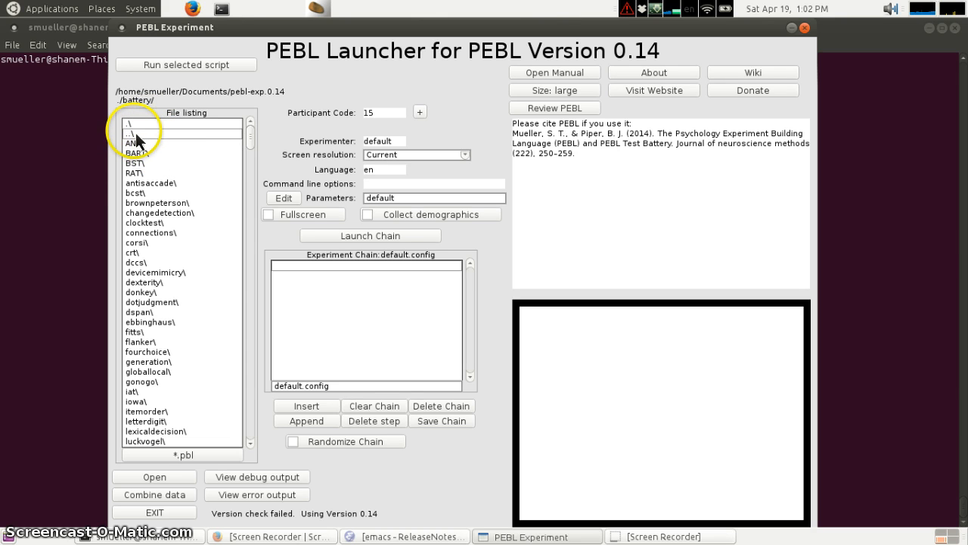
double_click(158, 144)
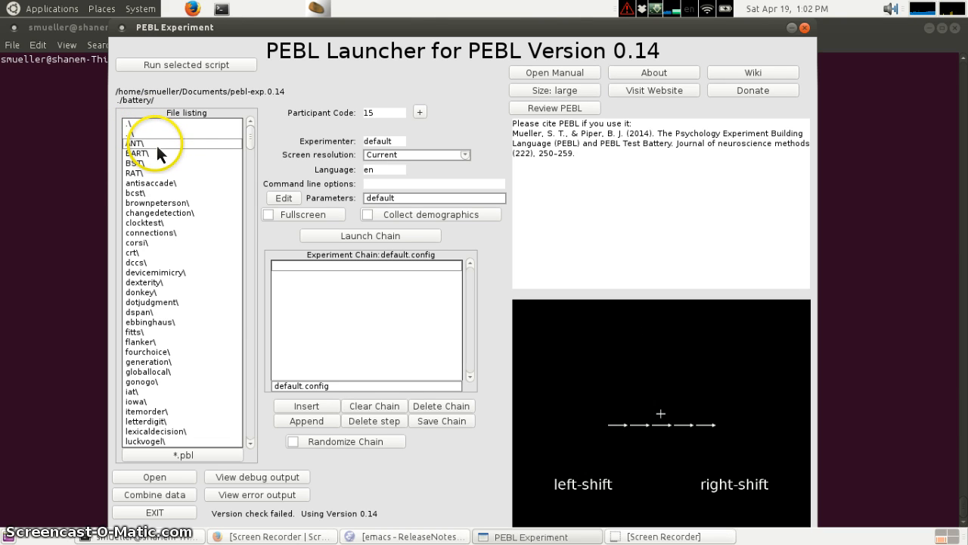
left_click_drag(248, 149, 211, 256)
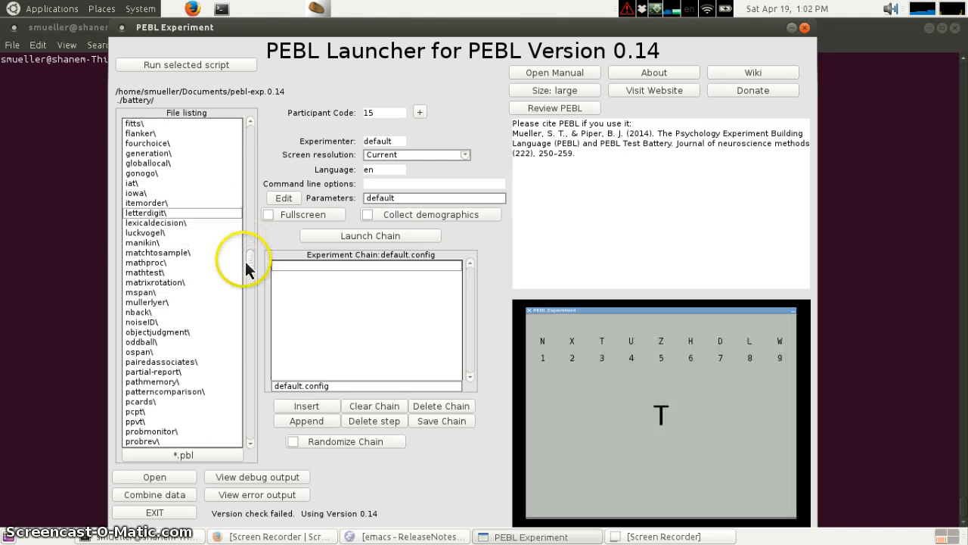
- Preview the mathproc and RAT test folders, returning to the battery listing after each
left_click(179, 262)
double_click(179, 263)
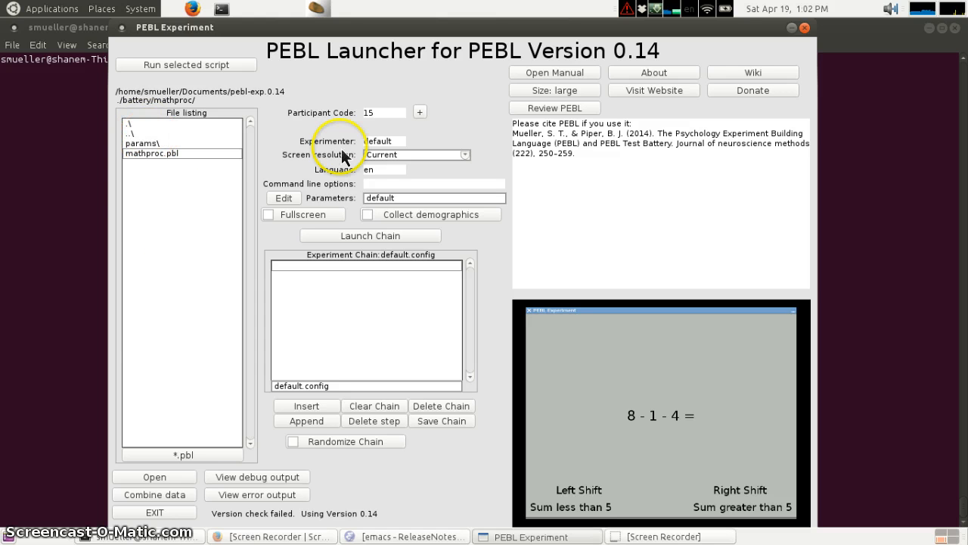
left_click(147, 134)
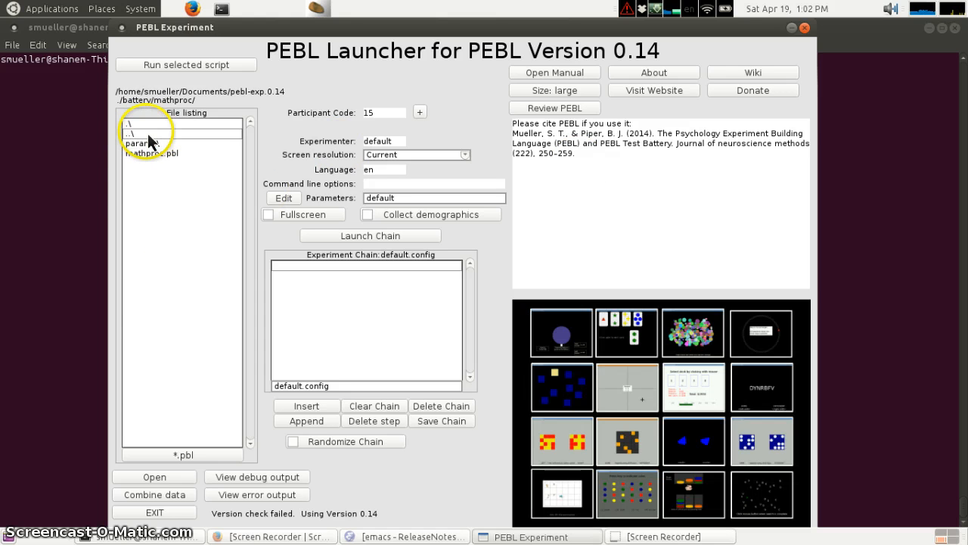
double_click(147, 135)
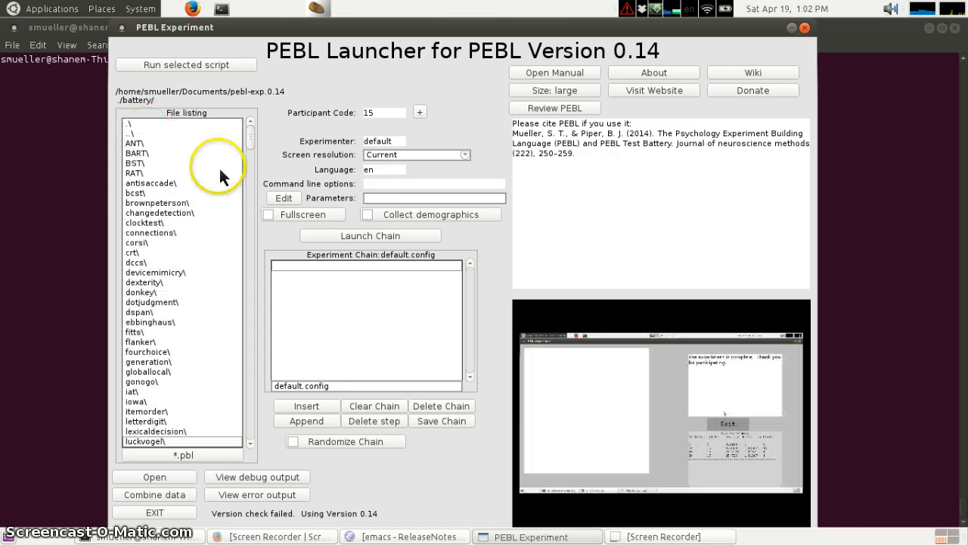
left_click(144, 176)
double_click(144, 174)
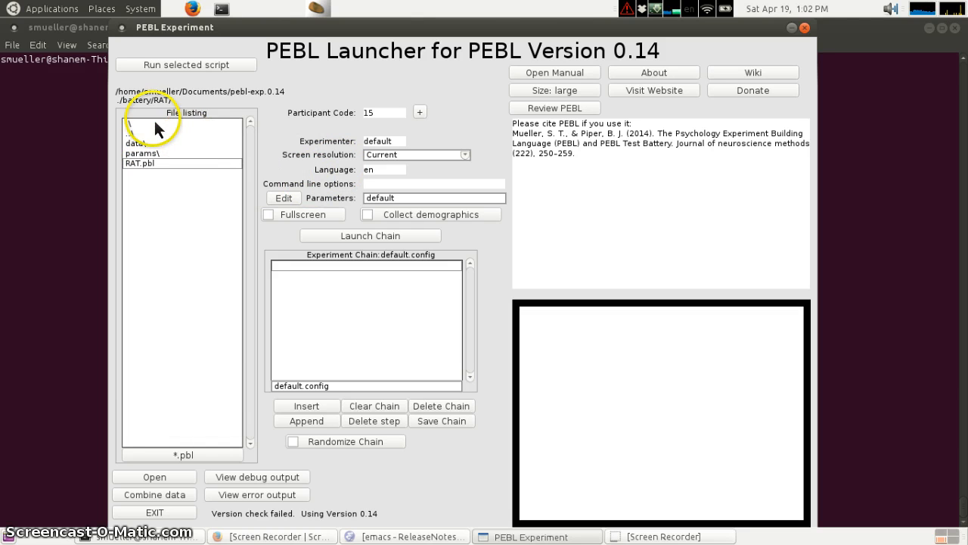
left_click(145, 135)
double_click(145, 136)
- Open the fourchoice test folder and review its experimenter, screen resolution and command-line option fields
left_click(218, 344)
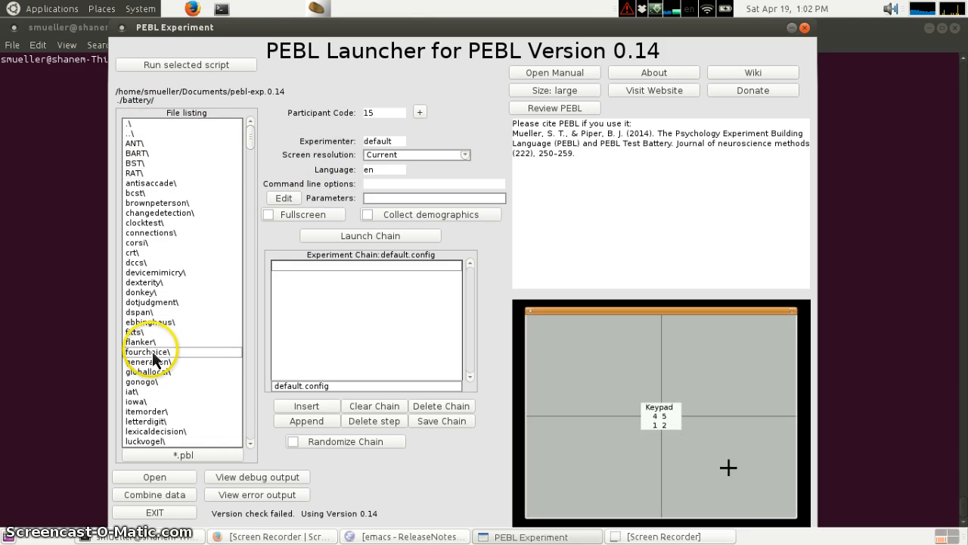
double_click(163, 347)
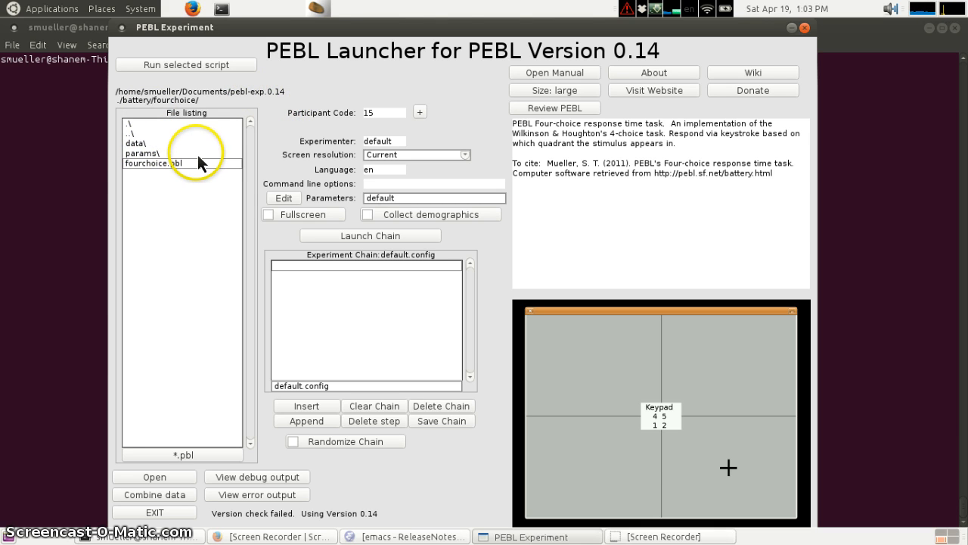
left_click(396, 141)
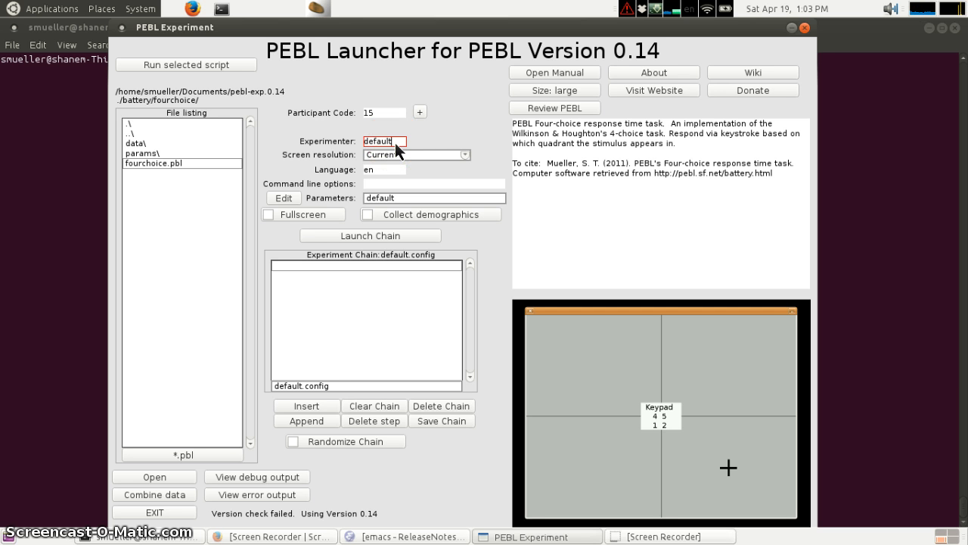
left_click(452, 166)
left_click(465, 156)
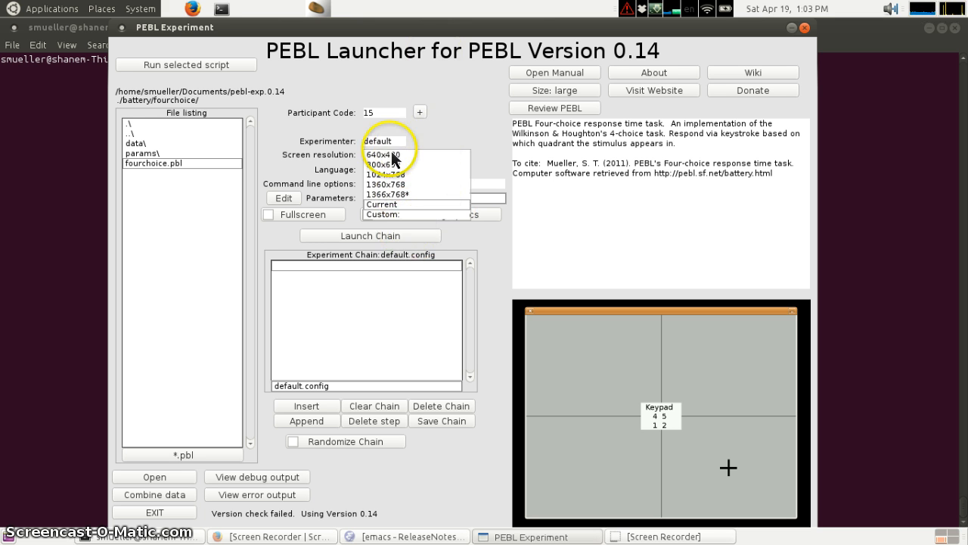
left_click(485, 138)
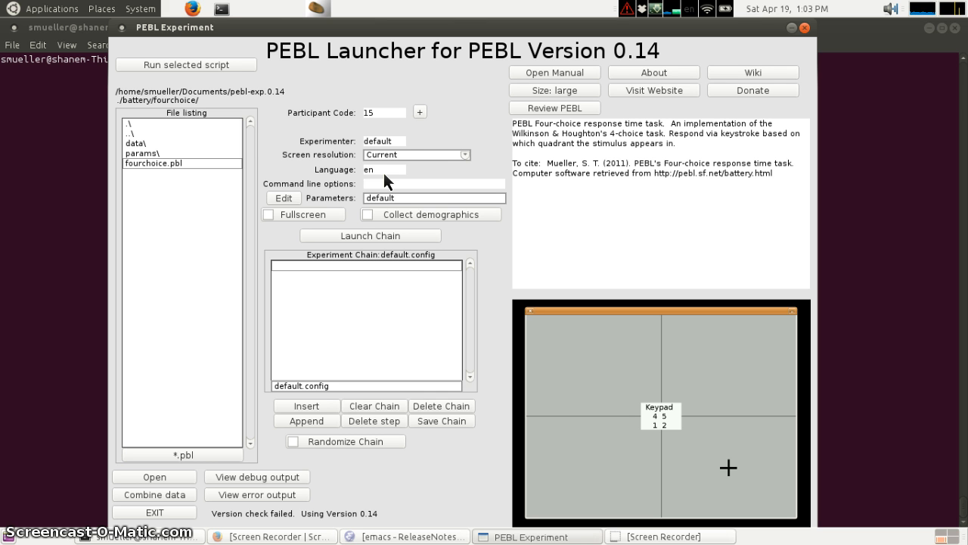
left_click(395, 184)
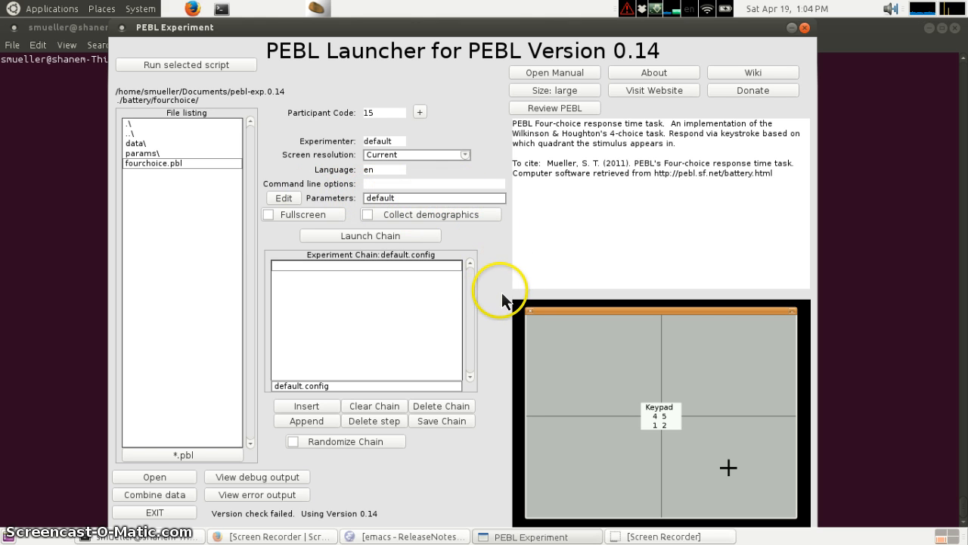
- Toggle the Fullscreen option on and back off
left_click(272, 216)
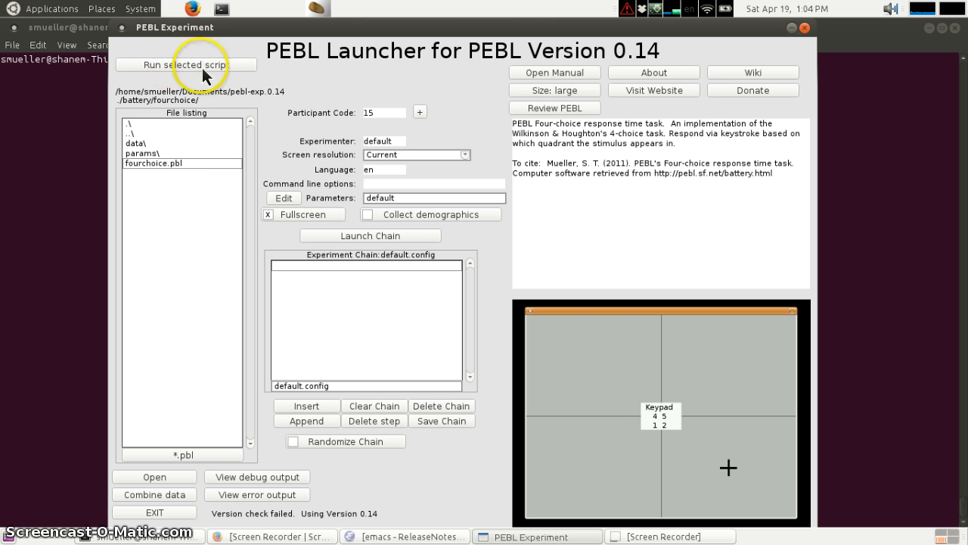
left_click(292, 214)
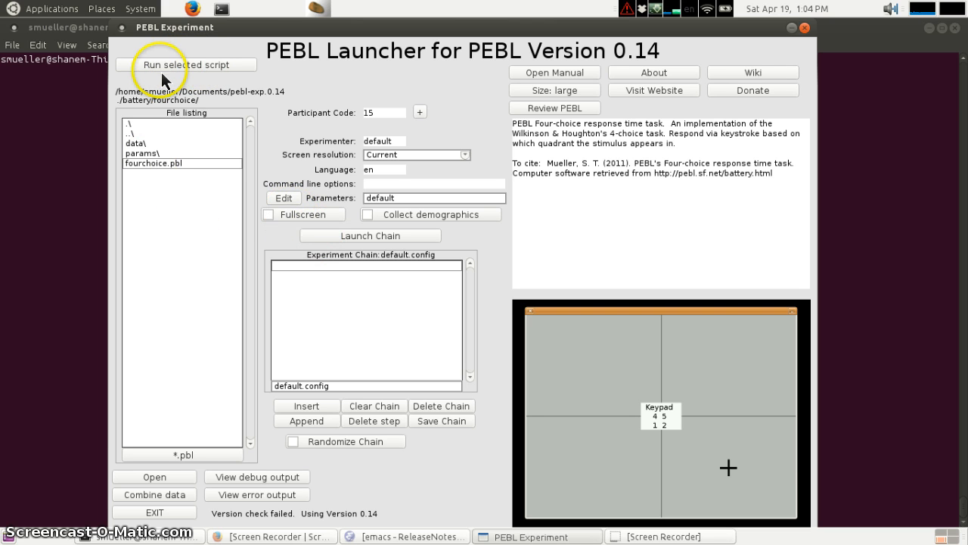
- Run the selected fourchoice script, begin the task, and close the experiment window
left_click(210, 67)
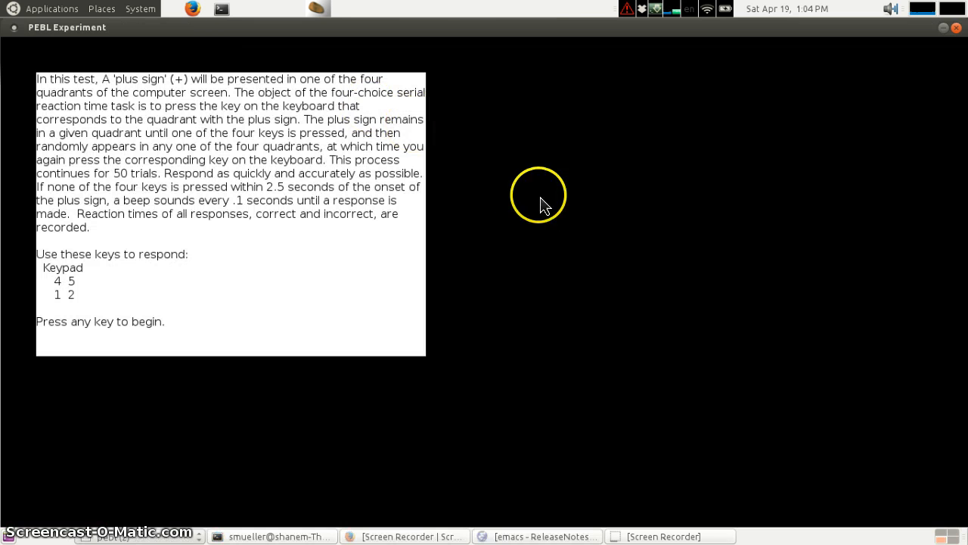
key("space")
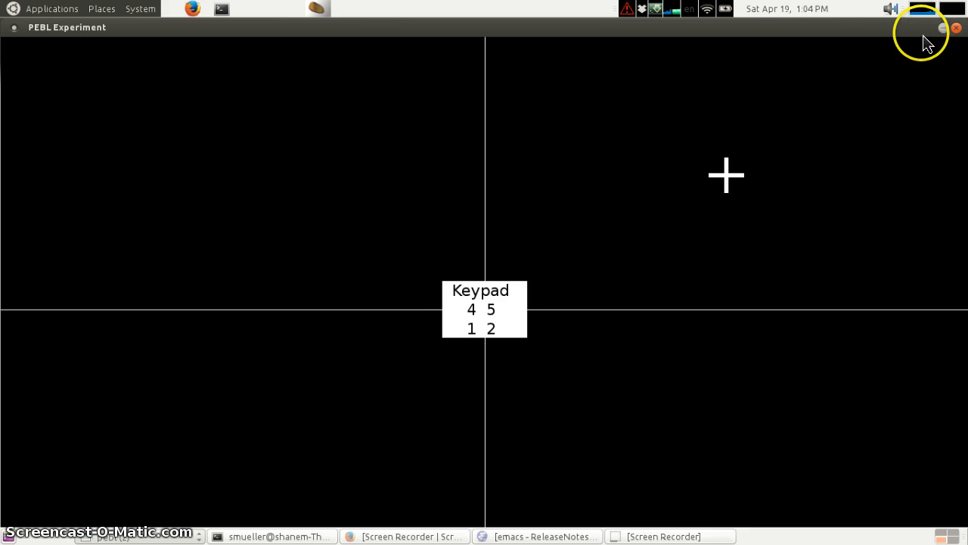
left_click(956, 28)
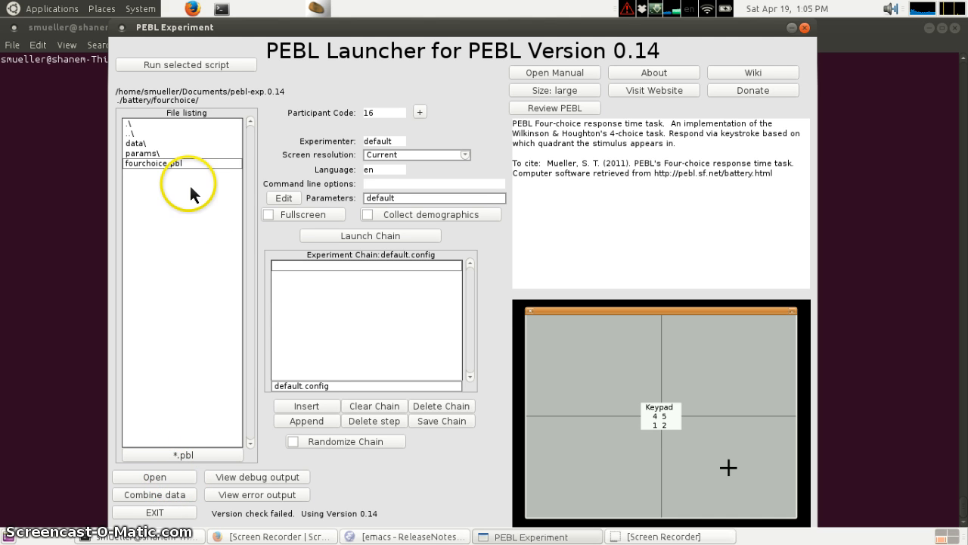
- Select fourchoice.pbl and open it in the text editor
left_click(146, 123)
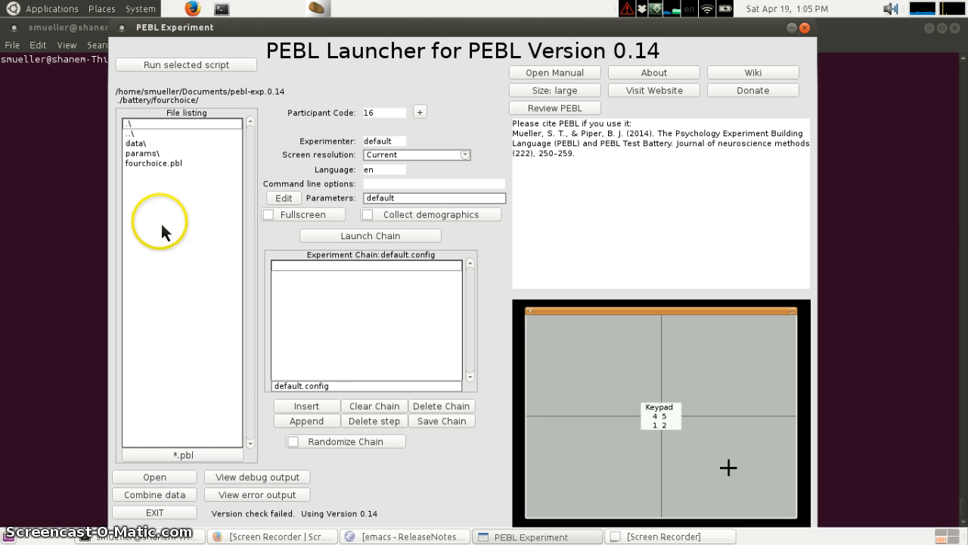
left_click(190, 163)
left_click(149, 475)
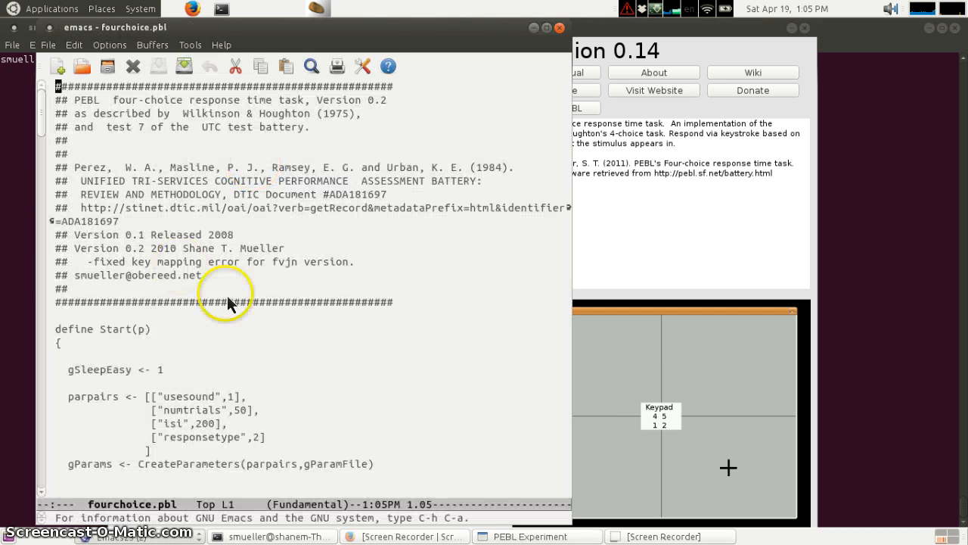
- Scroll through the fourchoice.pbl source code and close the editor
scroll(294, 236, "down", 20)
scroll(294, 229, "down", 20)
scroll(295, 229, "up", 20)
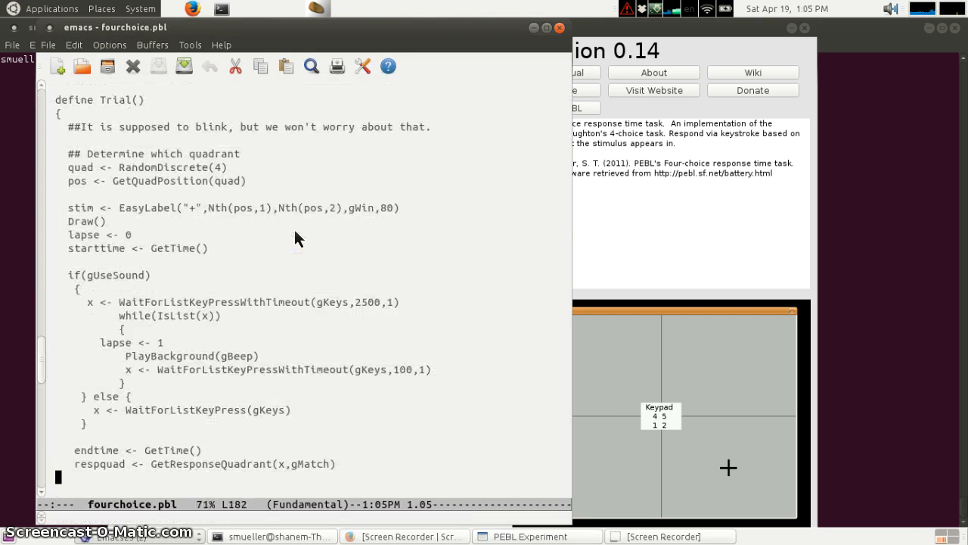
scroll(295, 229, "down", 20)
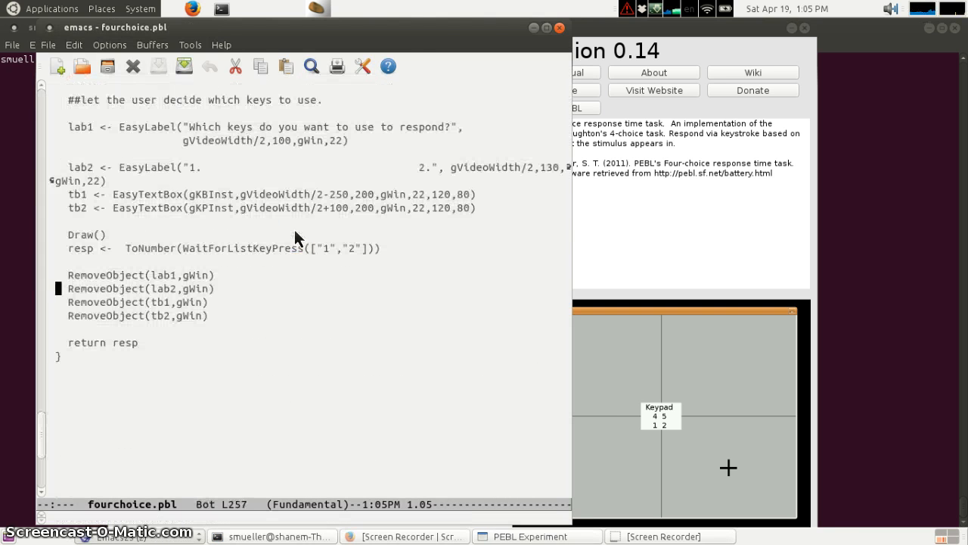
left_click(558, 27)
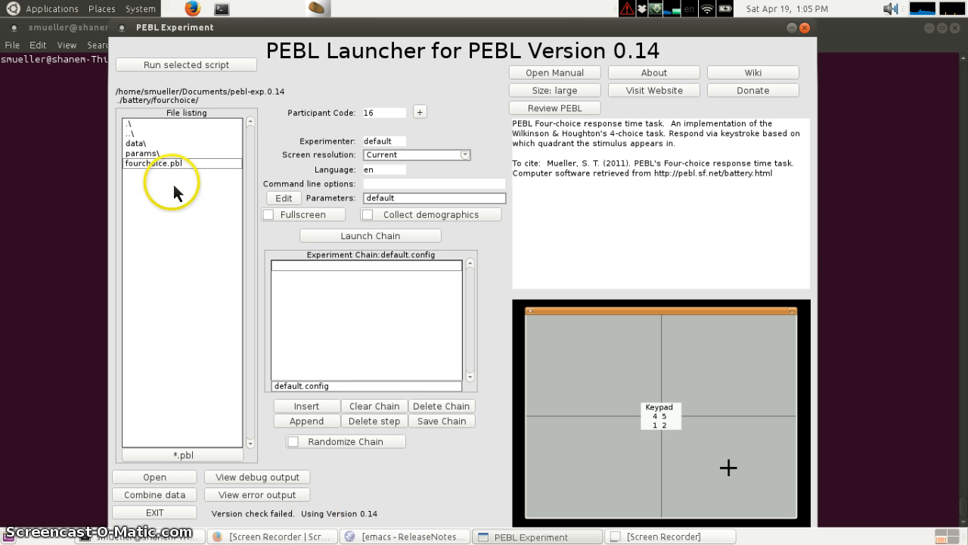
- View the error output and the debug output, dismissing each message
left_click(276, 486)
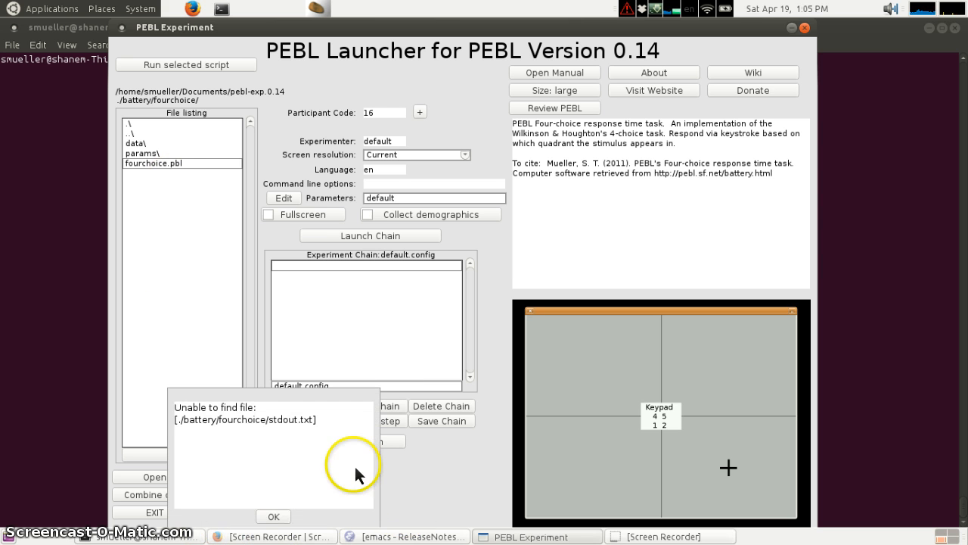
left_click(281, 517)
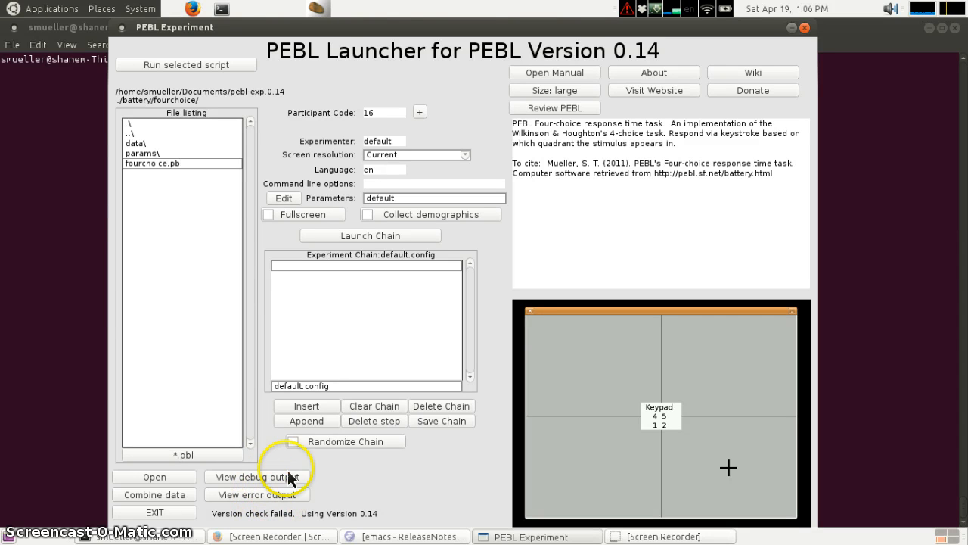
left_click(265, 478)
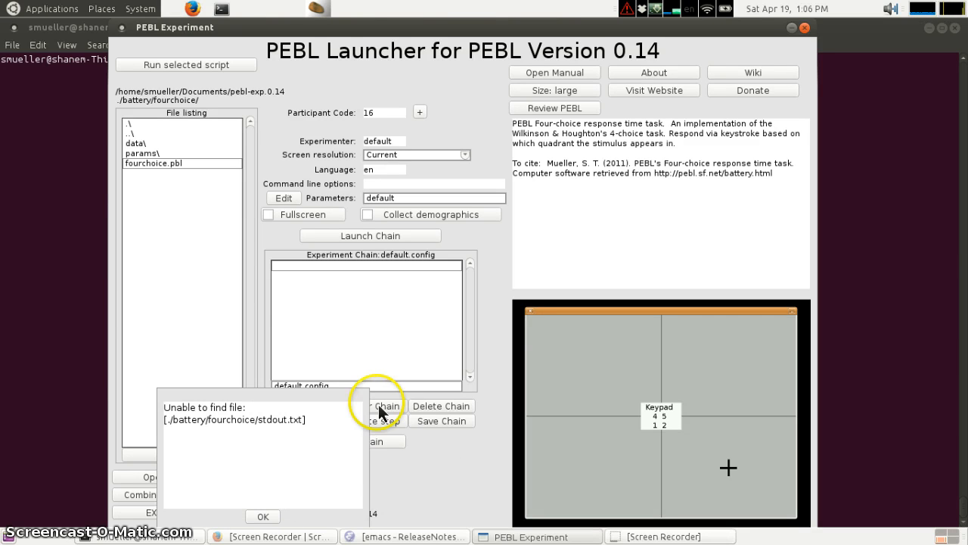
left_click(252, 514)
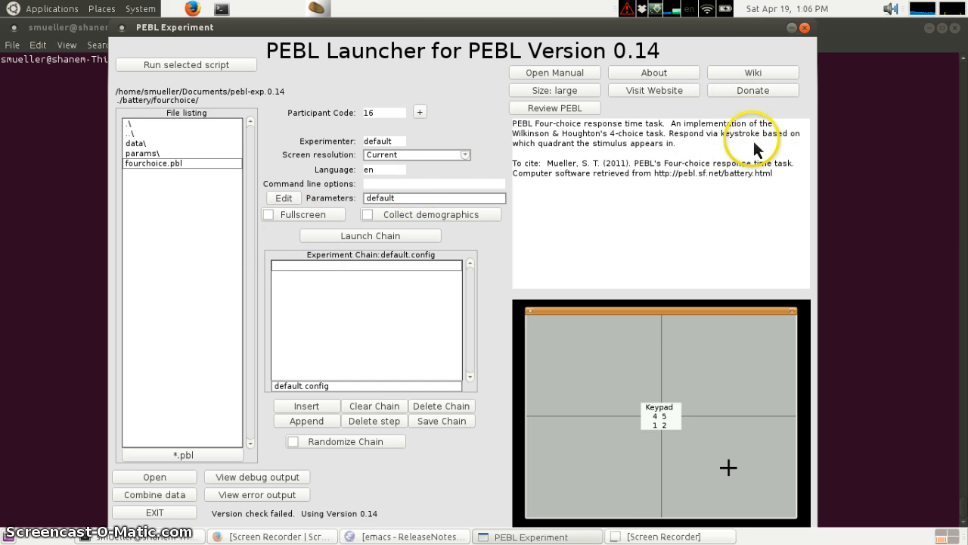
- Open the fourchoice task's wiki page and switch back to the PEBL launcher
left_click(752, 73)
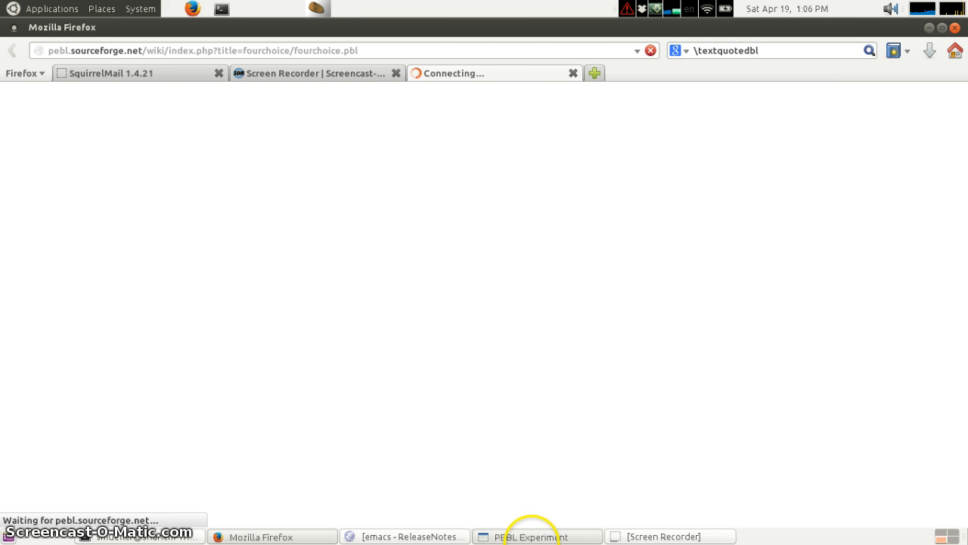
left_click(530, 535)
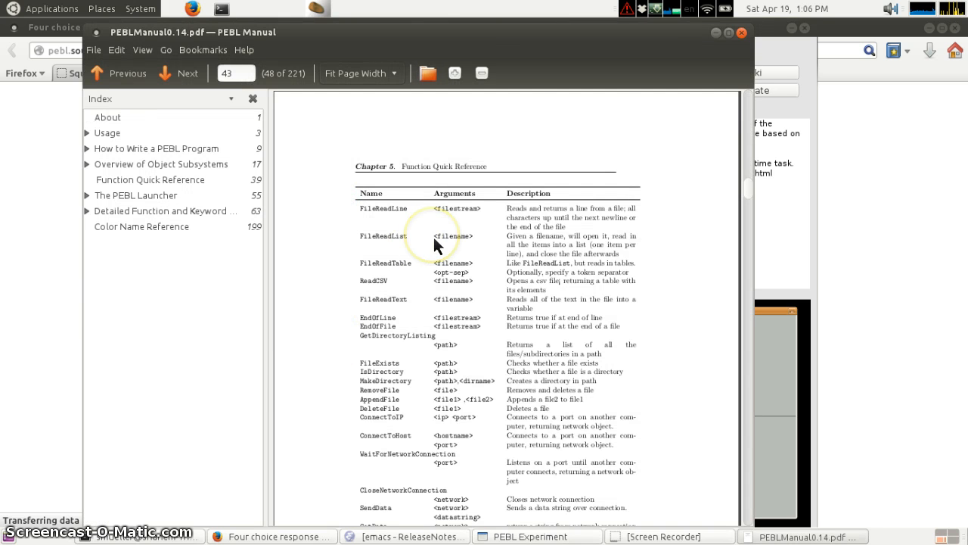
- Scroll through the PEBL manual's function quick reference and close it
scroll(435, 240, "down", 10)
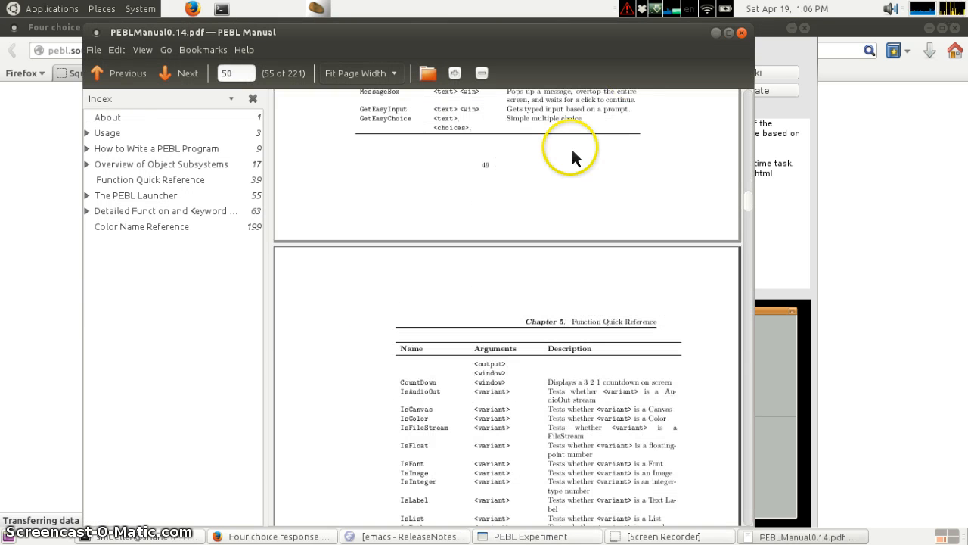
left_click(741, 33)
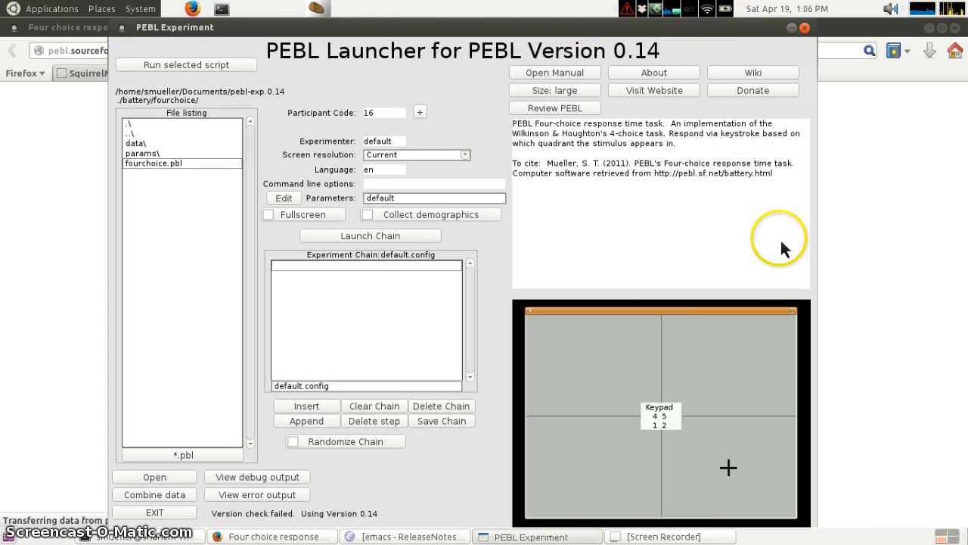
left_click(629, 240)
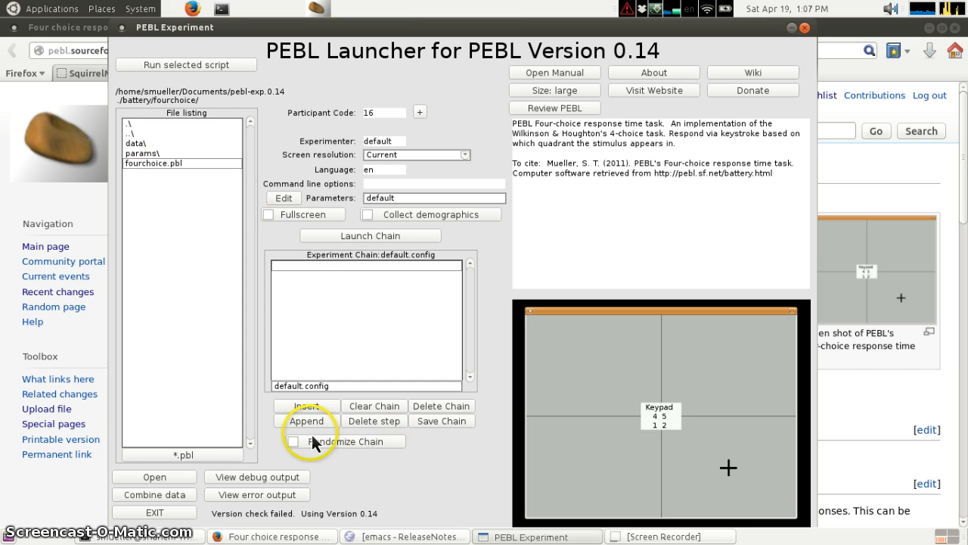
- Add the fourchoice task and the flanker task to the default.config experiment chain
left_click(300, 409)
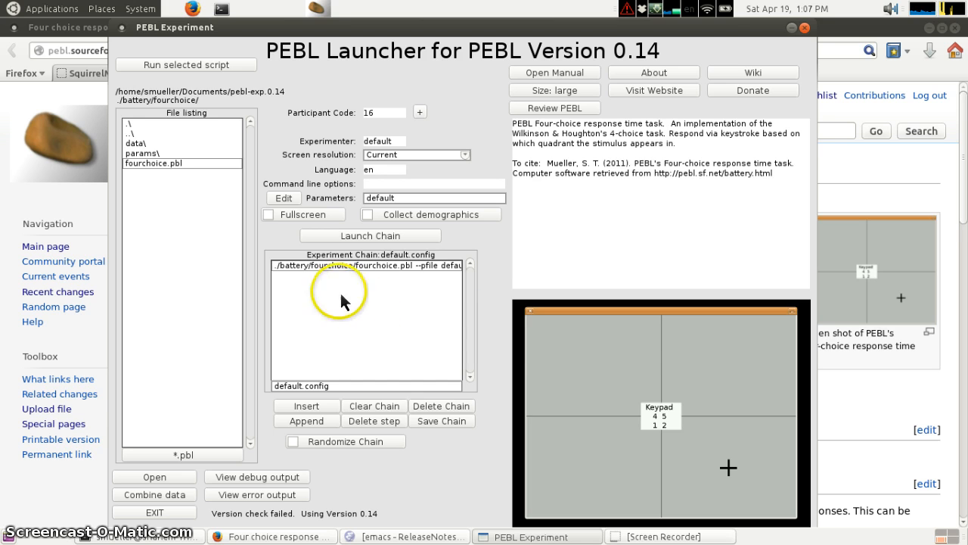
double_click(128, 133)
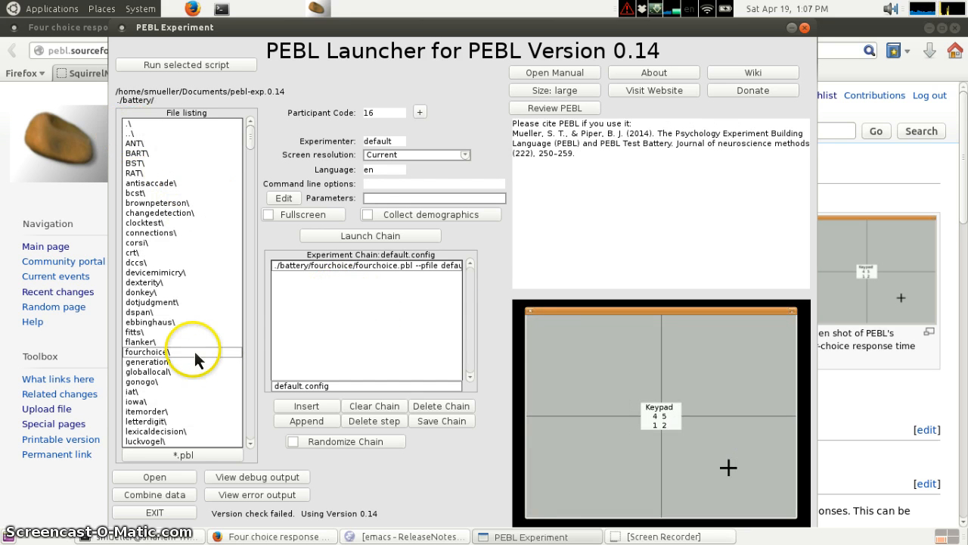
left_click(144, 344)
double_click(143, 344)
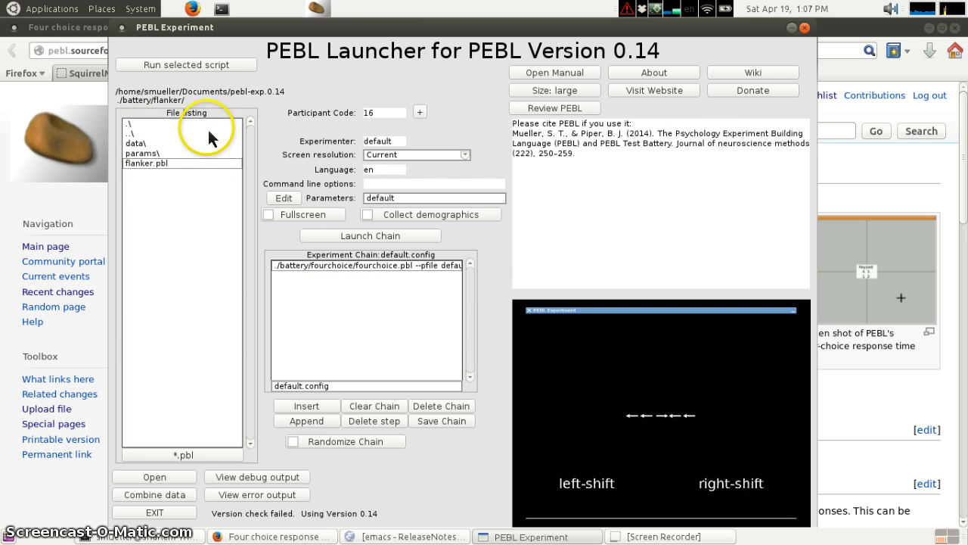
left_click(306, 406)
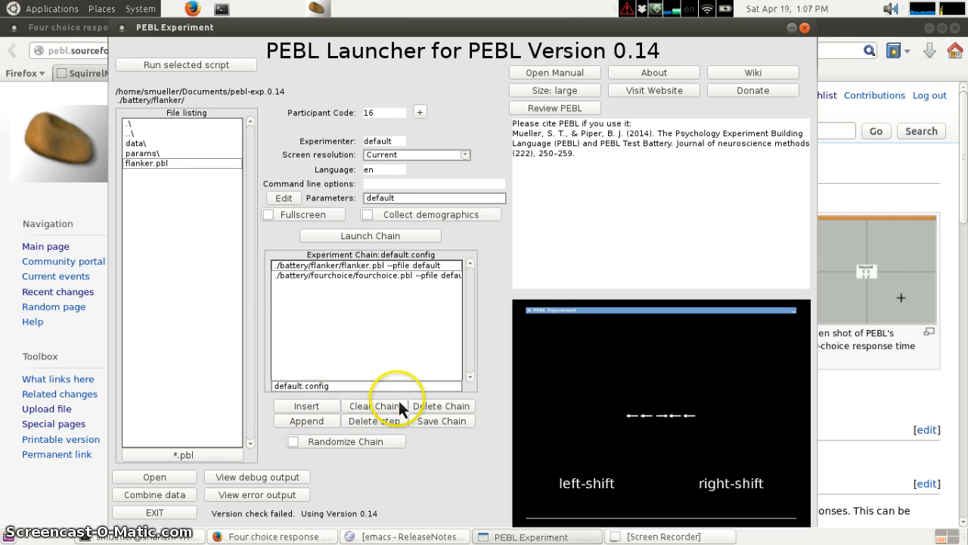
- Save the default chain, enable Randomize Chain, and save the chain again
left_click(449, 422)
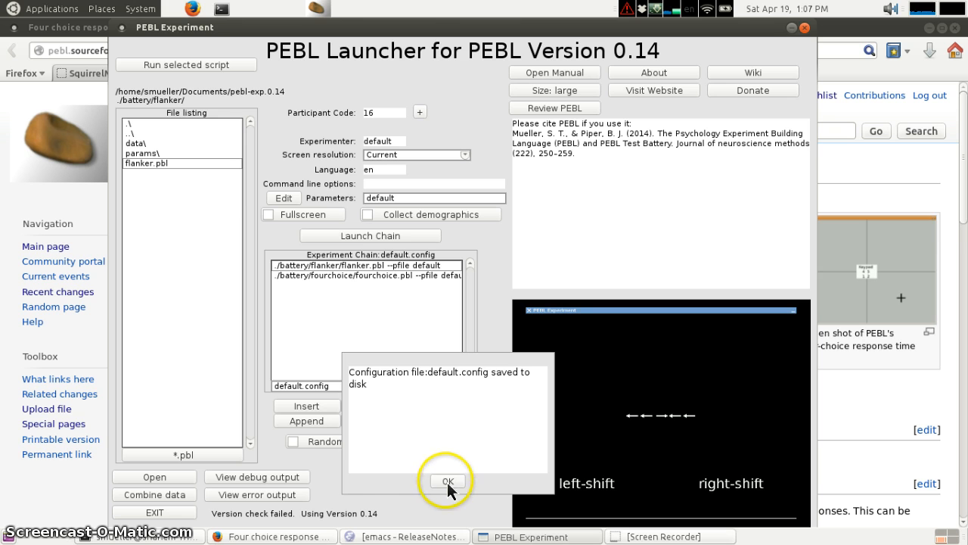
left_click(447, 482)
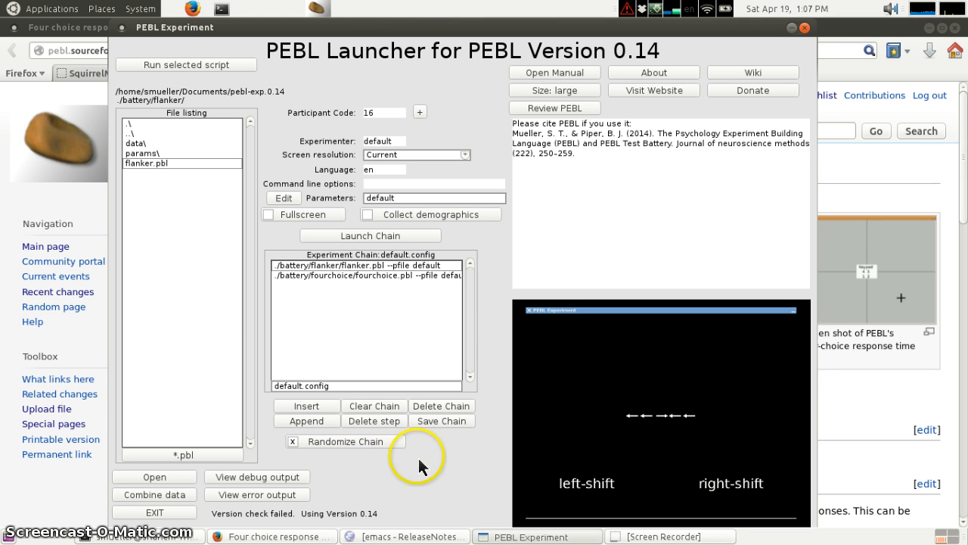
left_click(423, 423)
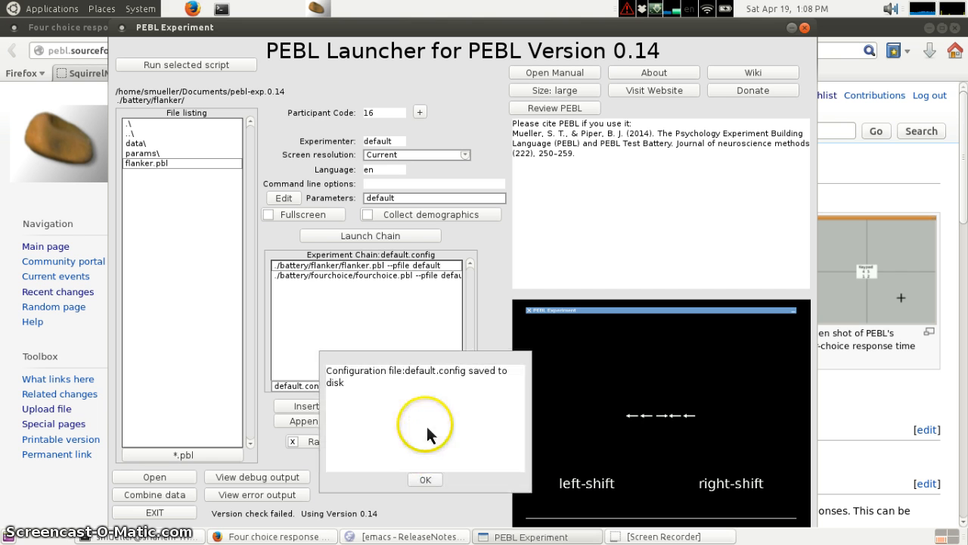
left_click(426, 479)
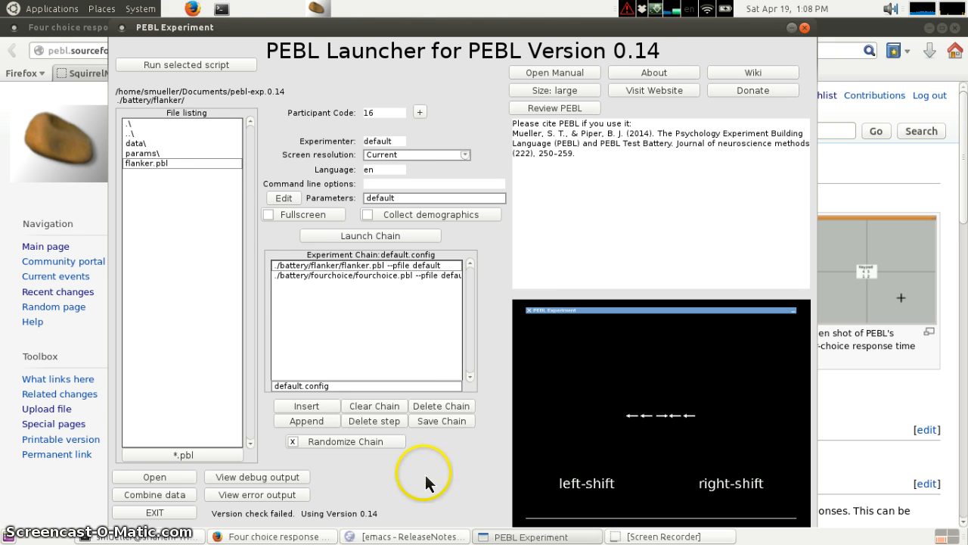
- Make a new experiment chain named study2
left_click(452, 386)
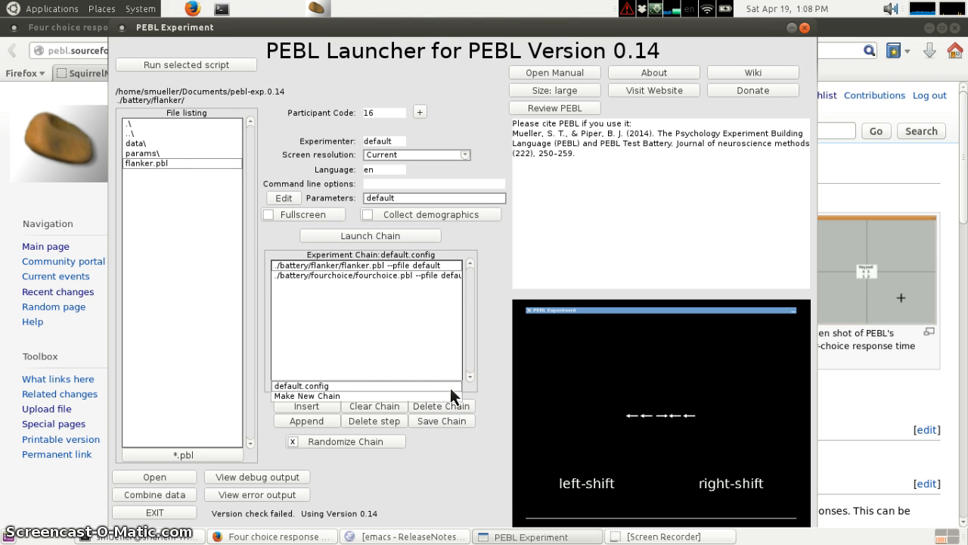
left_click(408, 396)
type("study2")
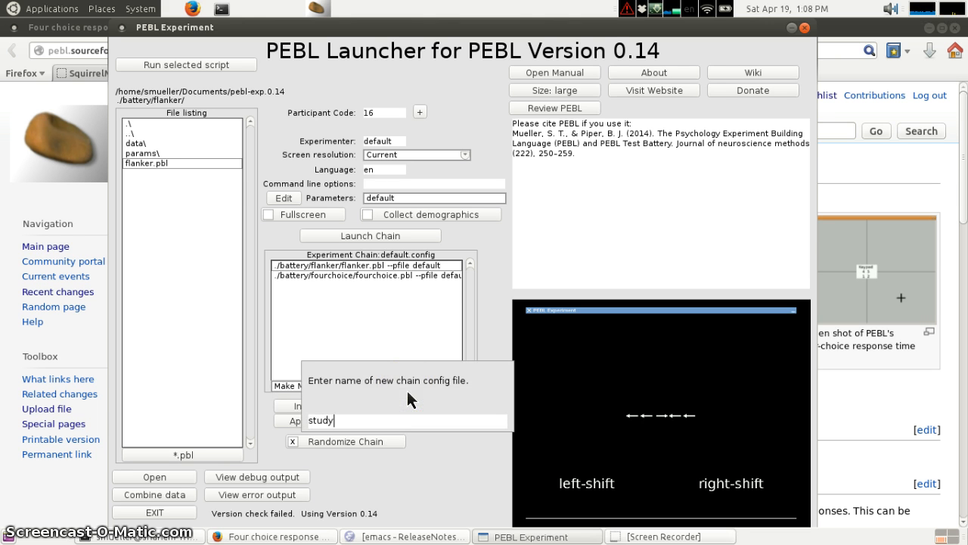
key("Return")
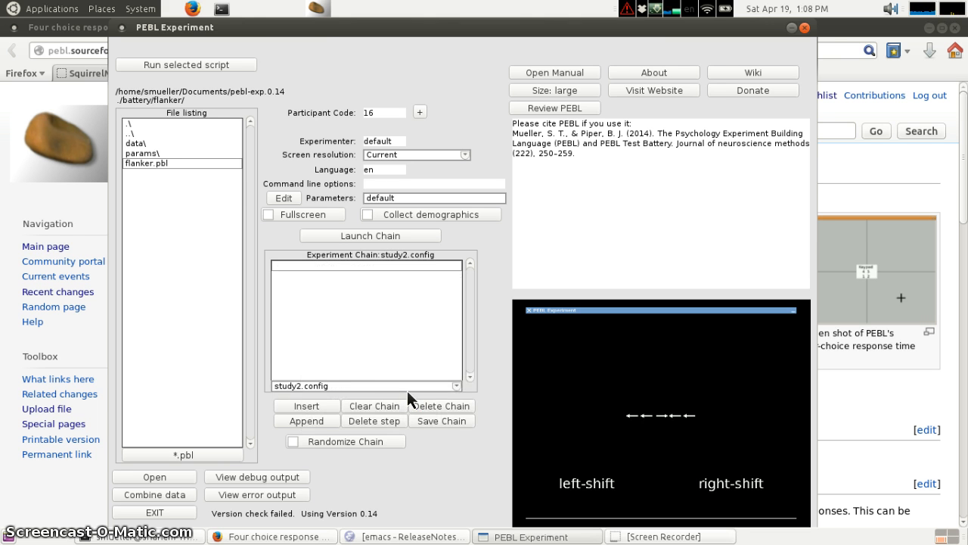
- Add the bcst-64 and itemorder tasks to the study2 chain and save it
double_click(156, 132)
left_click(134, 192)
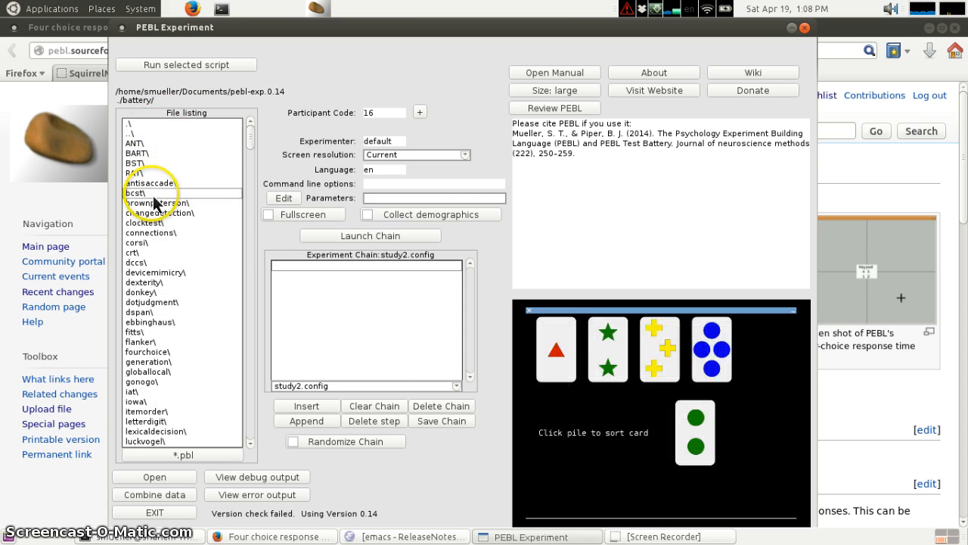
double_click(134, 193)
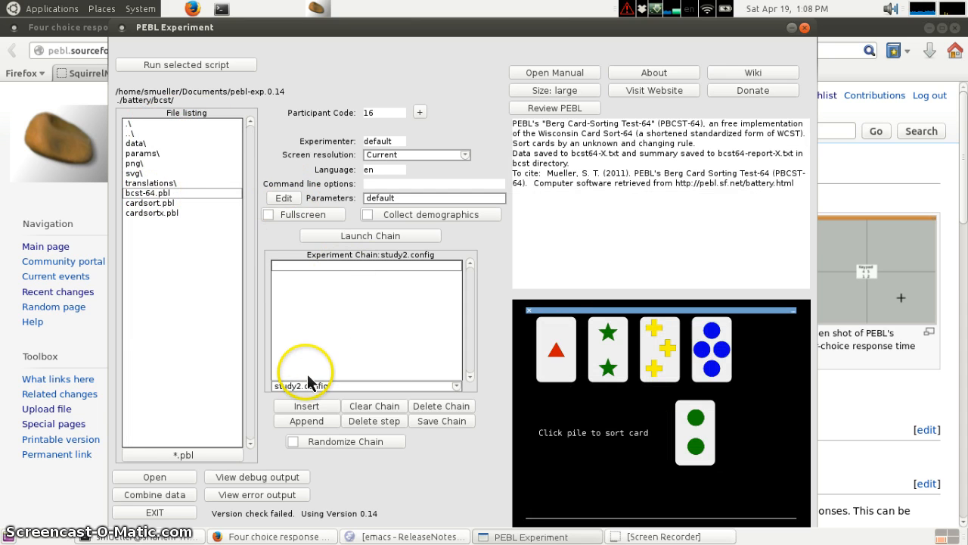
left_click(306, 406)
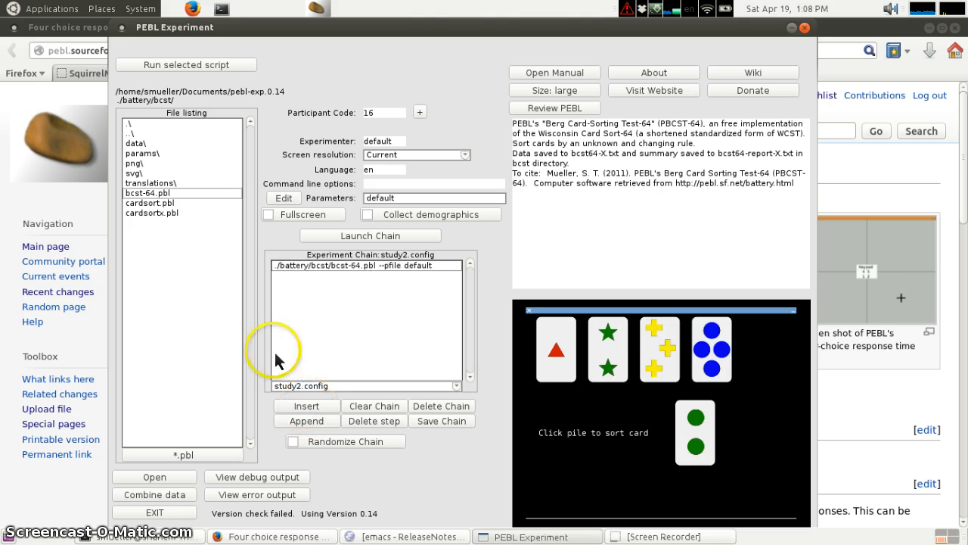
left_click(168, 133)
double_click(168, 133)
left_click(160, 410)
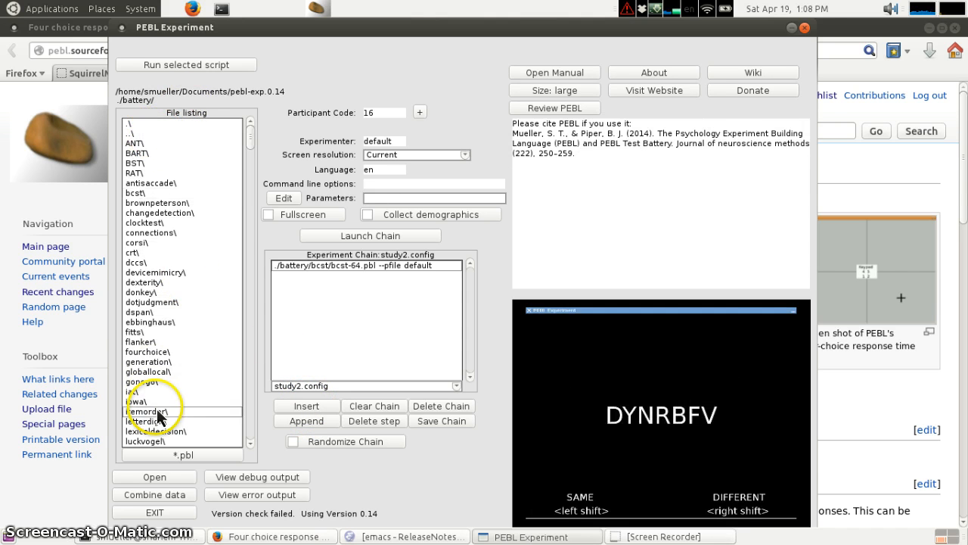
double_click(161, 411)
left_click(306, 405)
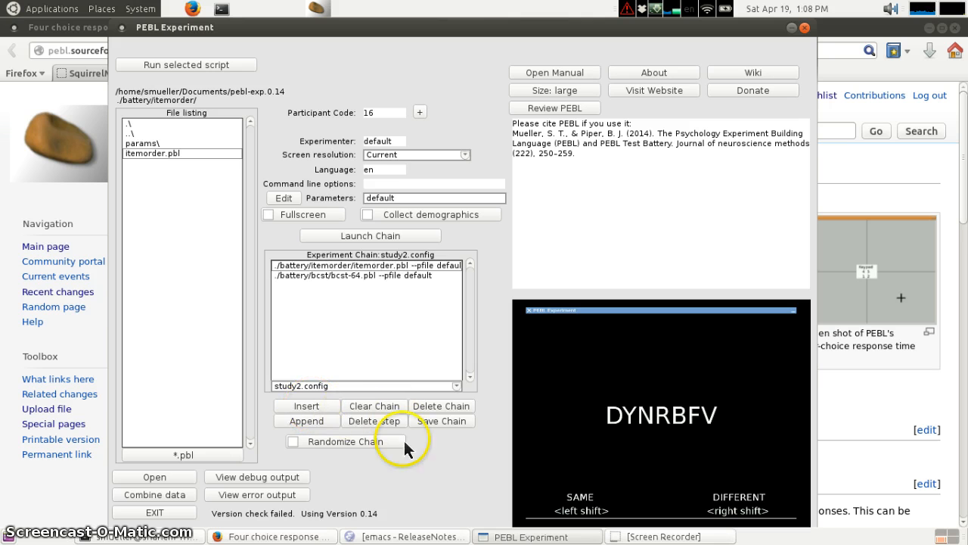
left_click(452, 422)
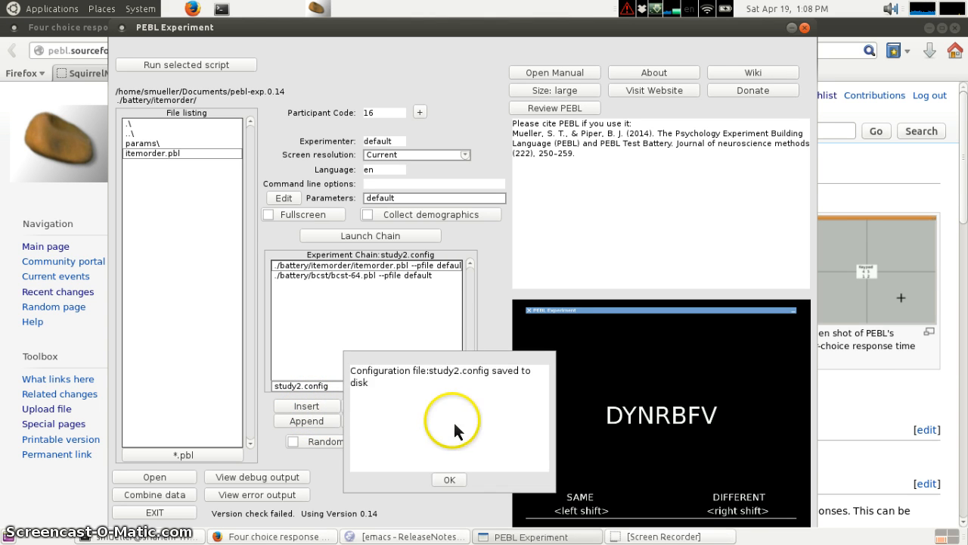
left_click(447, 480)
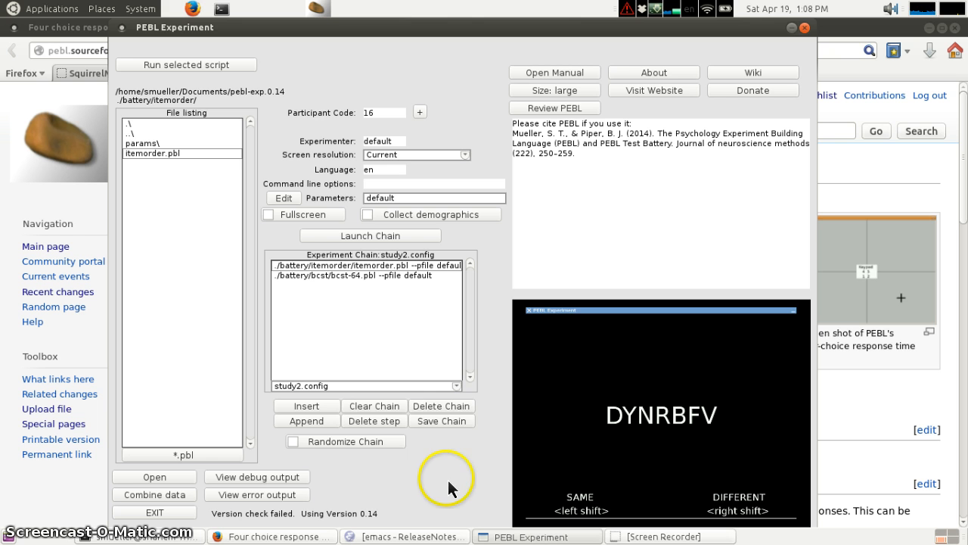
- Switch the chain view to default.config and back to study2.config to compare them
left_click(456, 386)
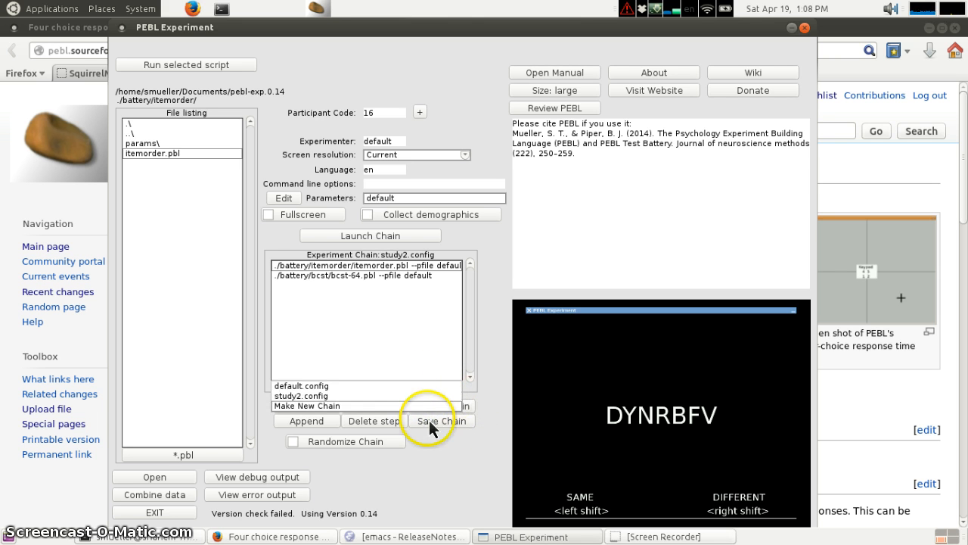
left_click(372, 384)
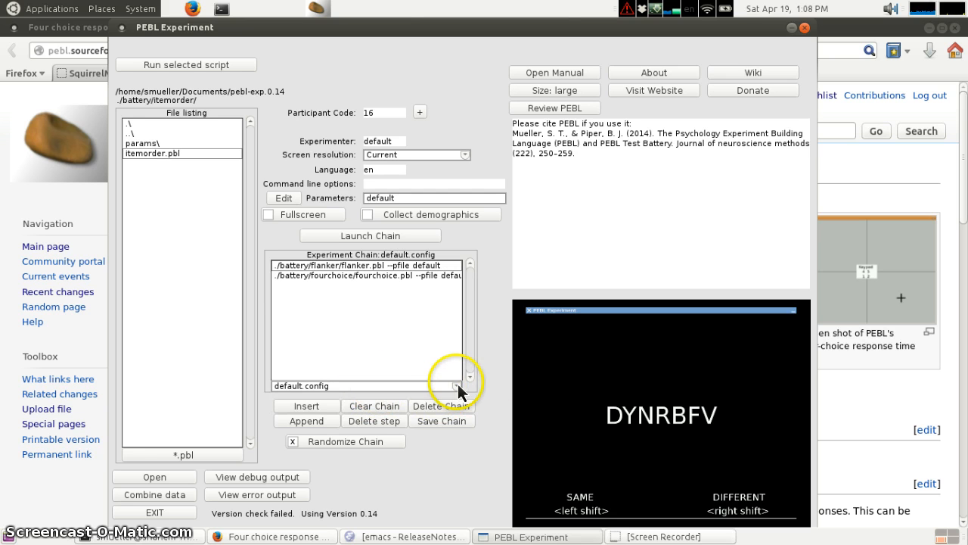
left_click(456, 385)
left_click(405, 396)
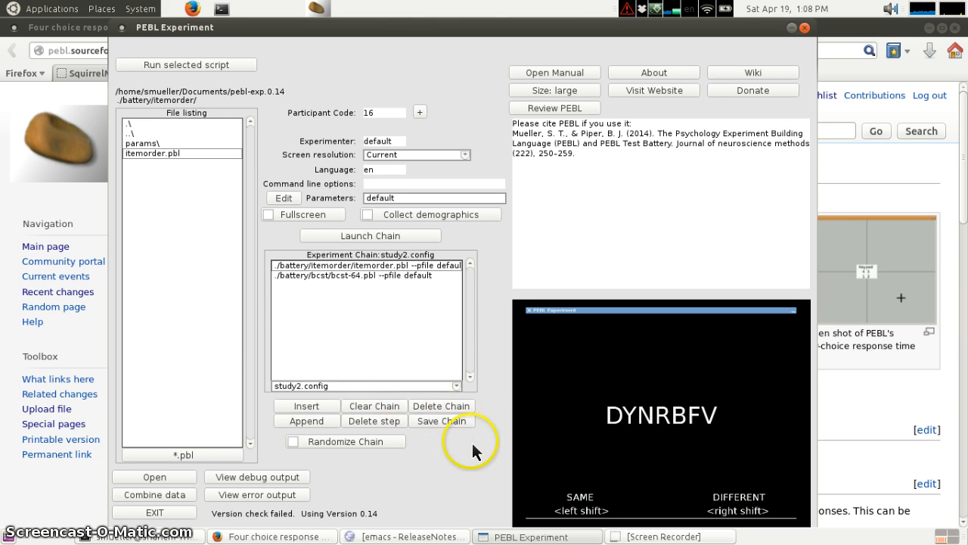